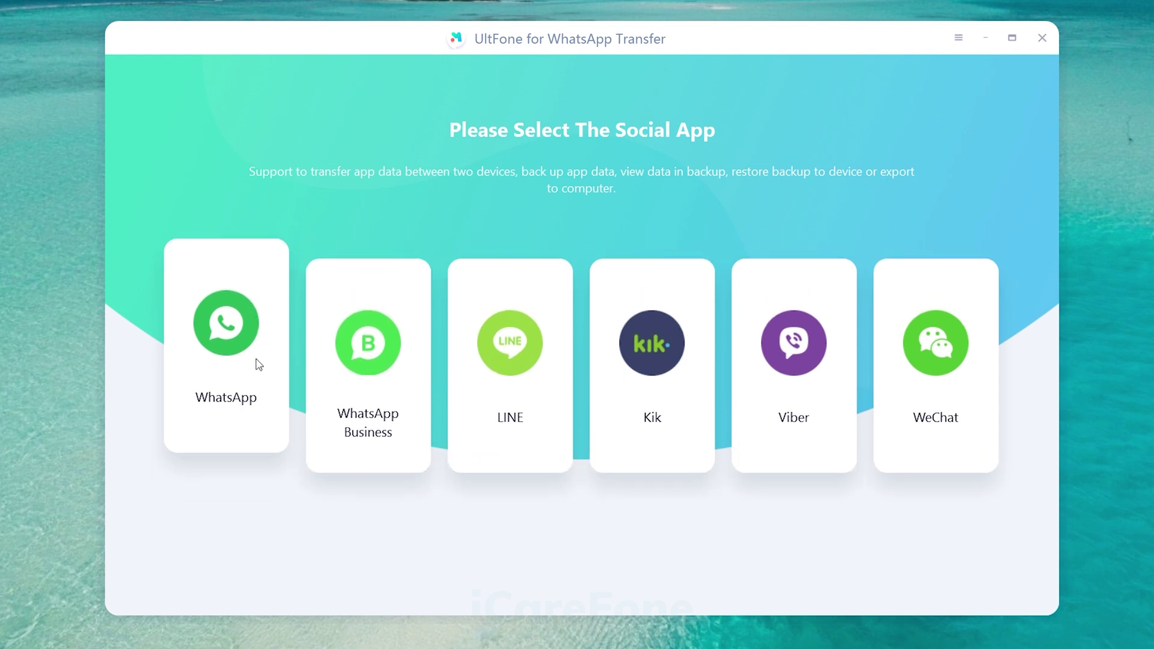
# - Choose WhatsApp and start a transfer from the Samsung to the iPhone 8 Plus
pyautogui.click(225, 408)
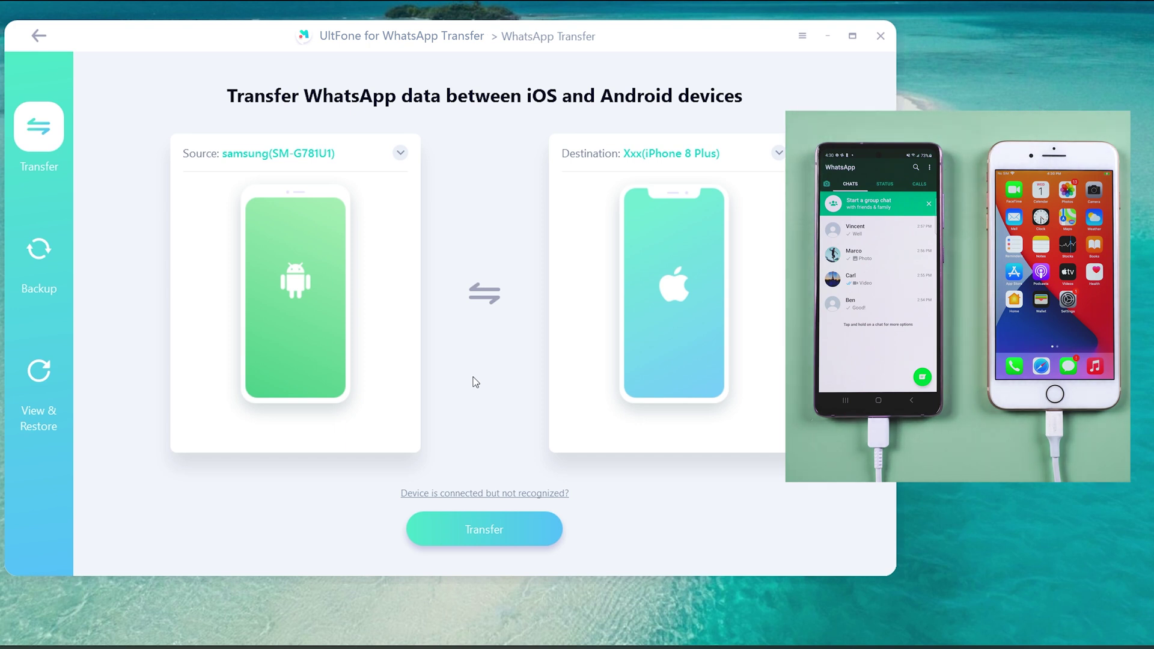
pyautogui.click(506, 528)
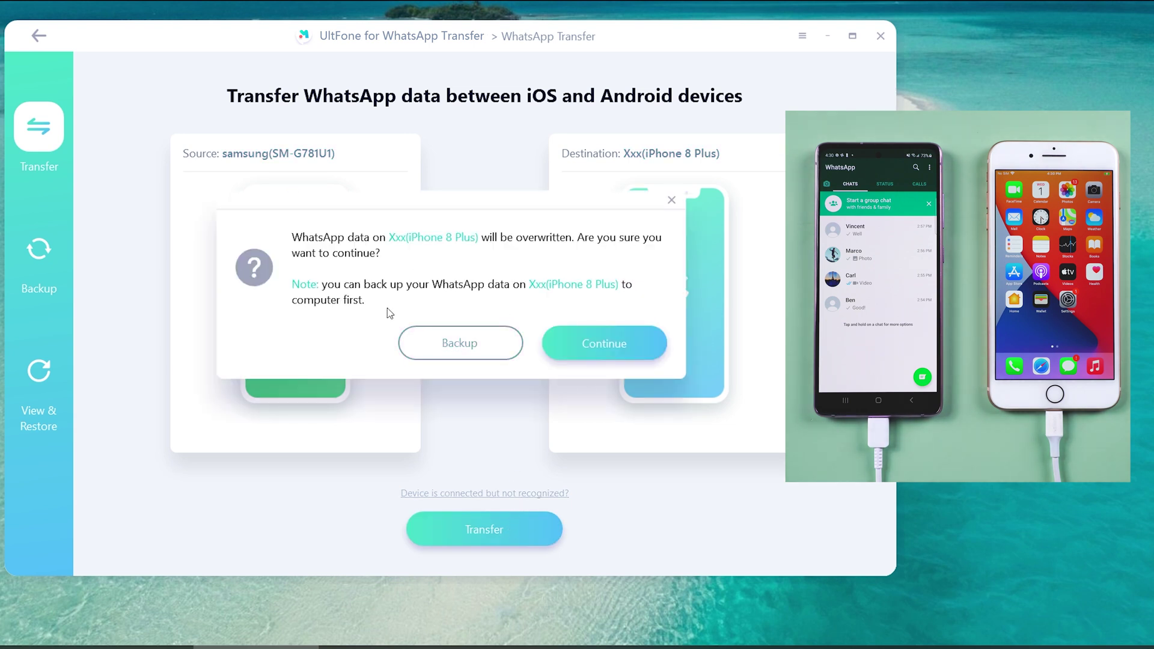
# - Continue past the warning, accepting that the iPhone's WhatsApp data will be overwritten
pyautogui.click(642, 345)
pyautogui.click(640, 338)
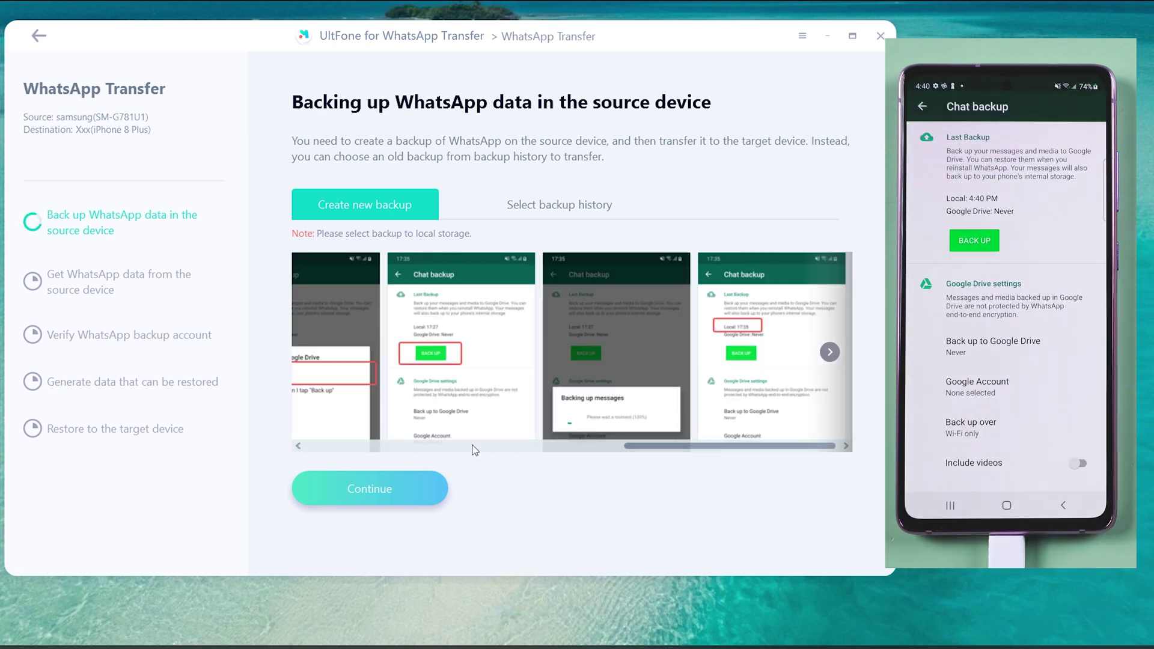
# - Confirm the Samsung backup, submit the phone number and agree to receive a verification code
pyautogui.click(405, 484)
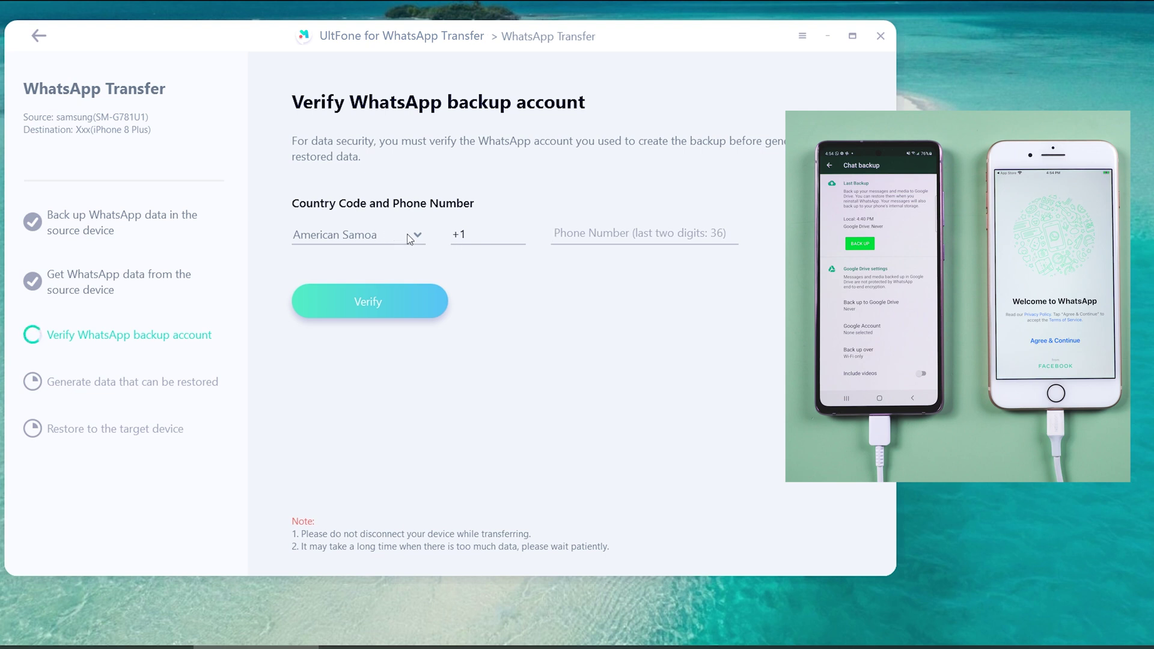
pyautogui.write('123456789')
pyautogui.click(416, 289)
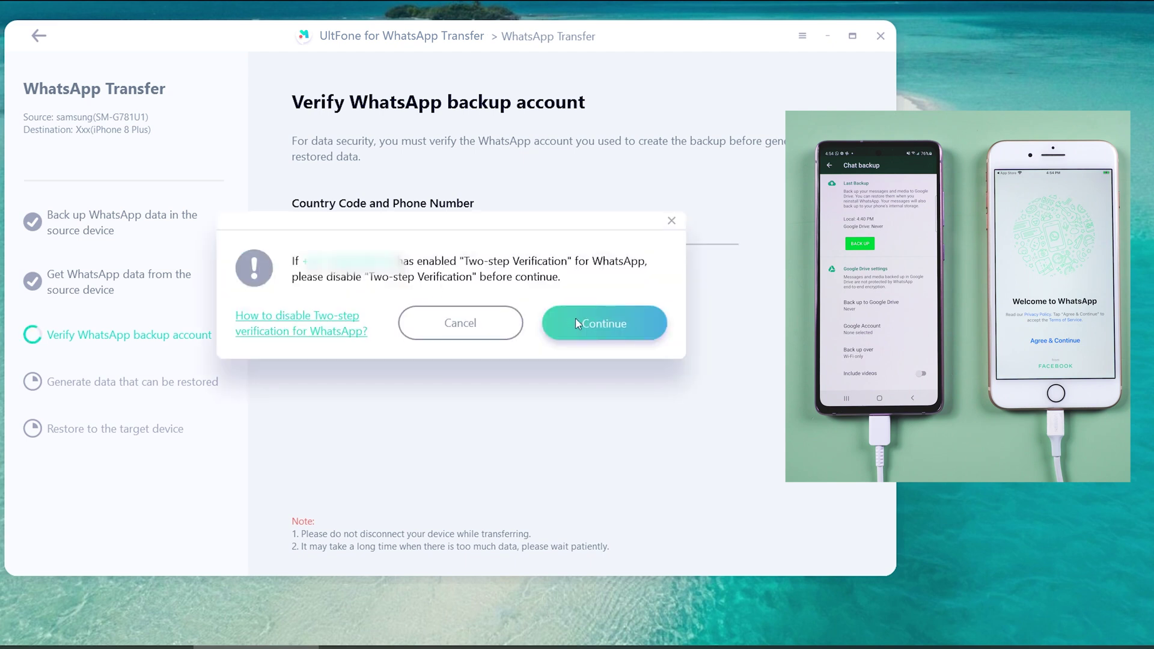
pyautogui.click(644, 333)
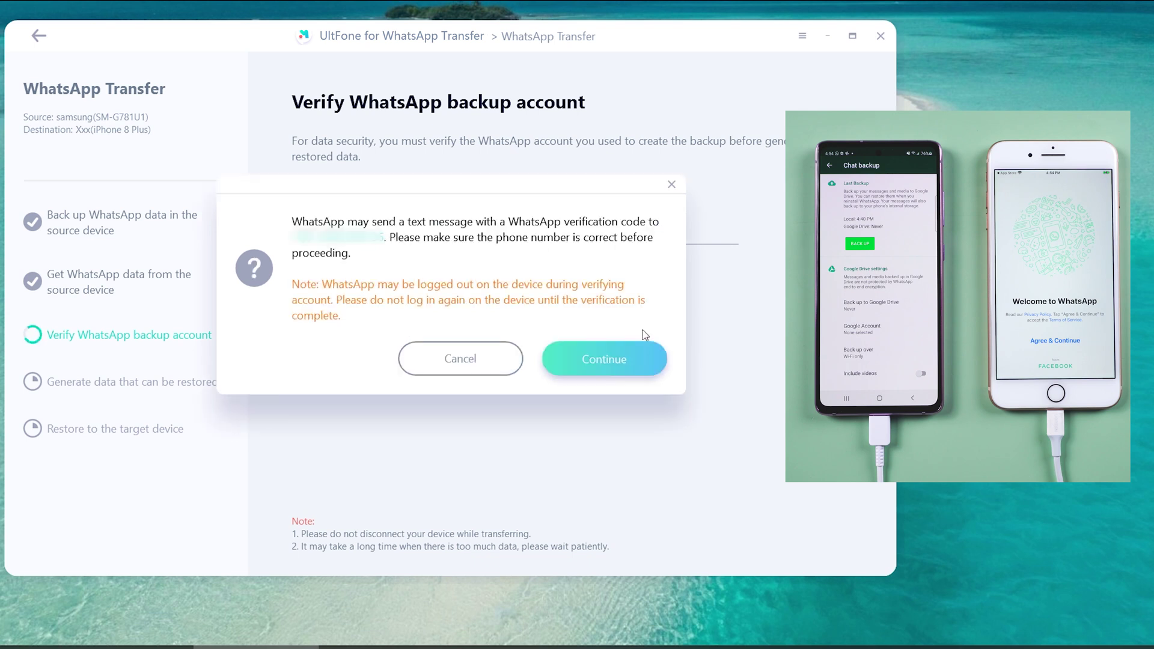
pyautogui.click(639, 361)
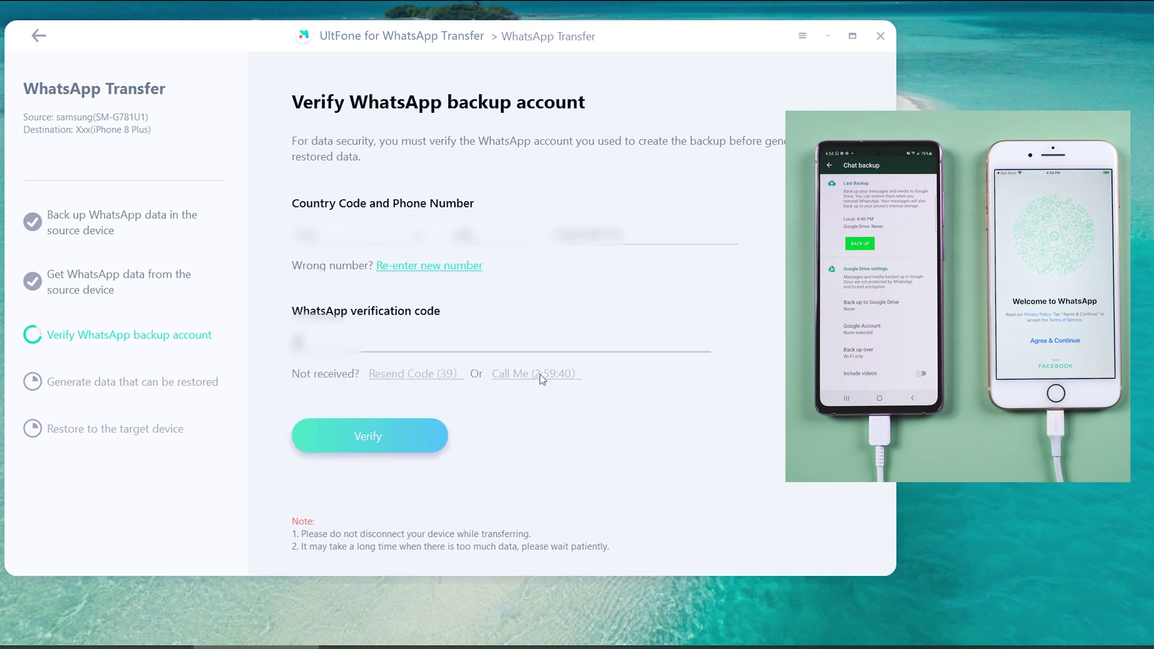
pyautogui.write('123')
# - Submit the received verification code so restorable data can be generated
pyautogui.click(406, 430)
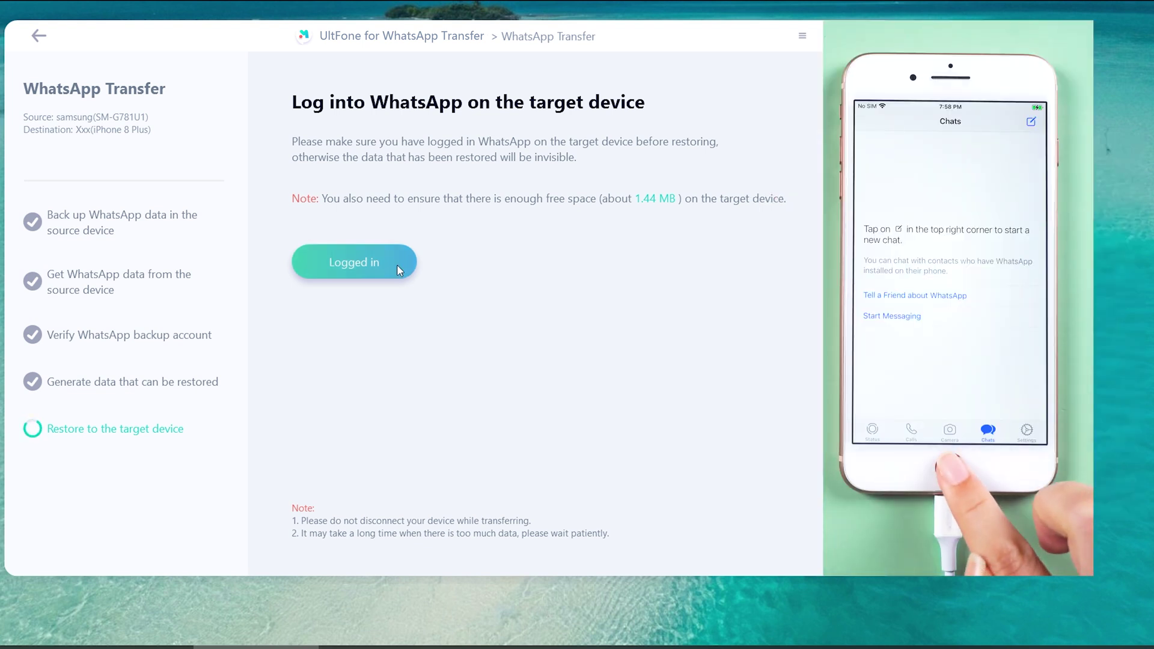
# - Confirm WhatsApp is logged in on the iPhone and retry once Find My iPhone is off
pyautogui.click(397, 265)
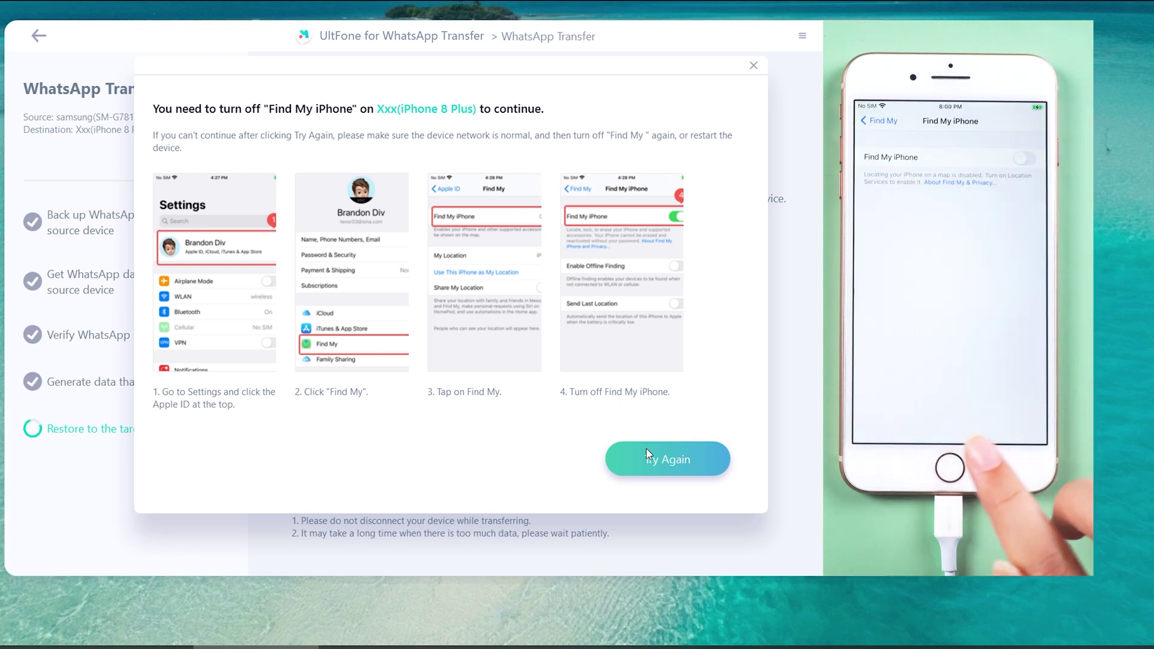
pyautogui.click(650, 448)
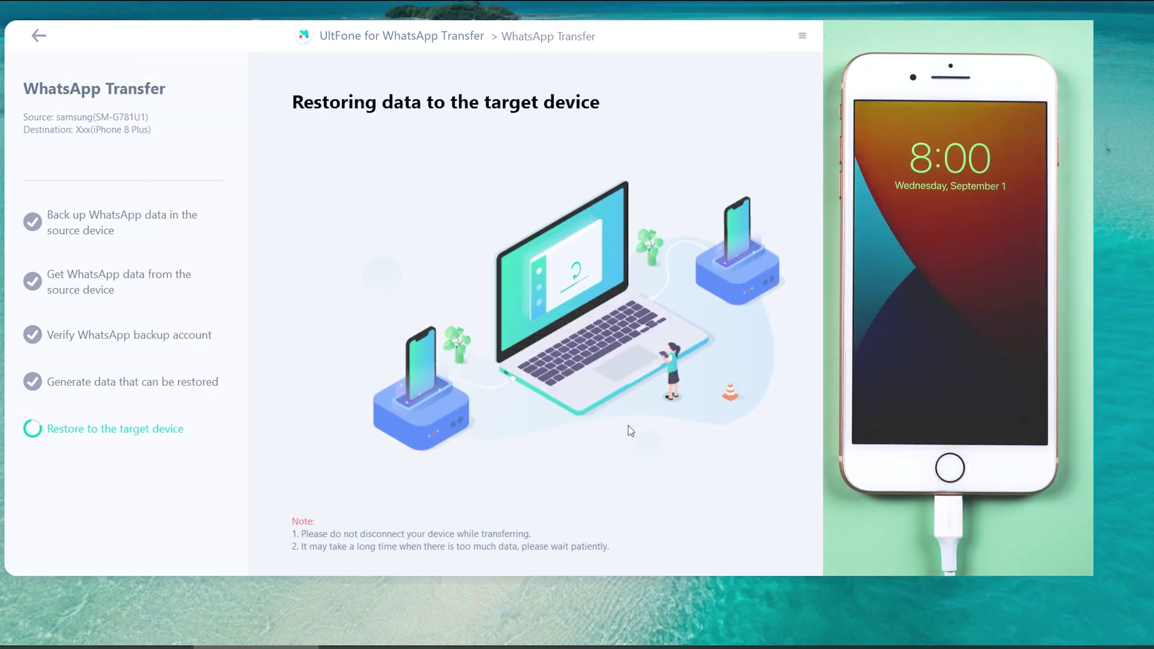